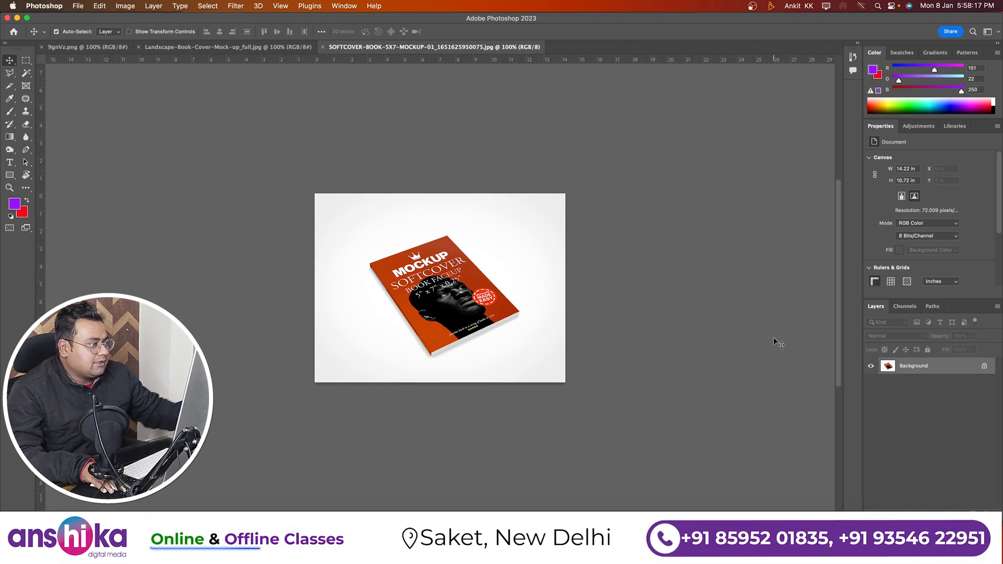
Step: Look through the open mockup images, return to the softcover book mockup and activate the Perspective Crop tool
click(89, 47)
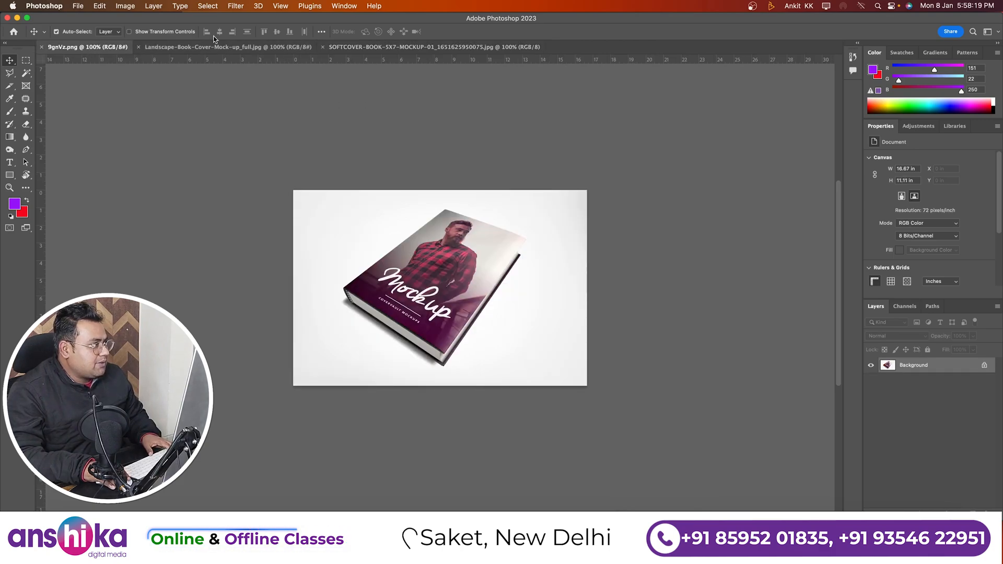
click(223, 48)
click(427, 48)
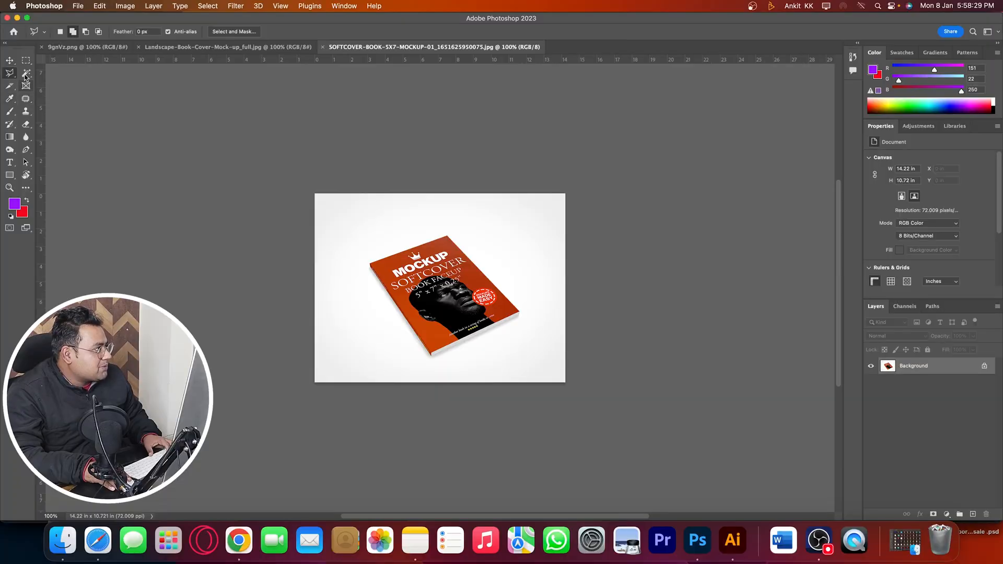
key(c)
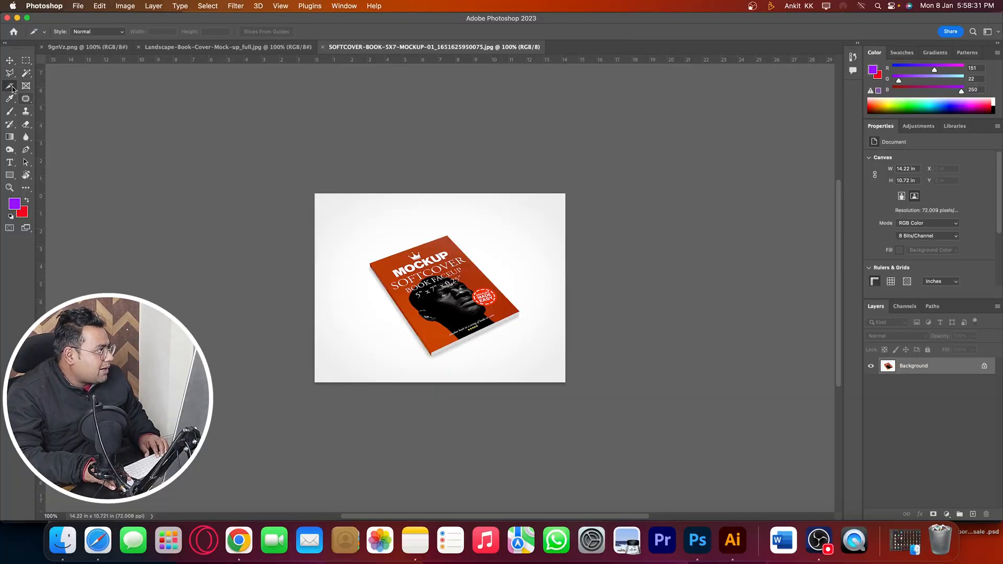
right_click(10, 87)
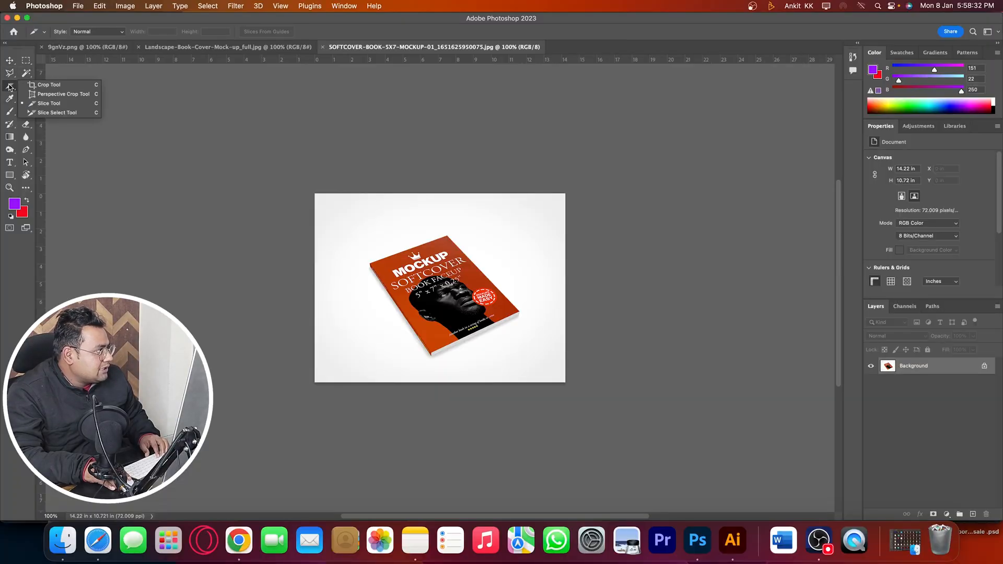
click(73, 96)
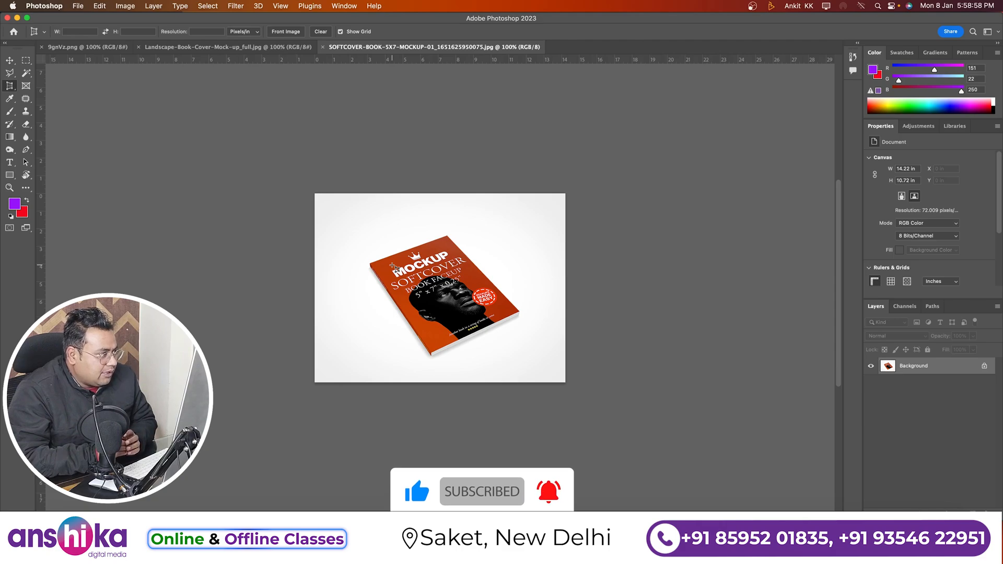
key(super+0)
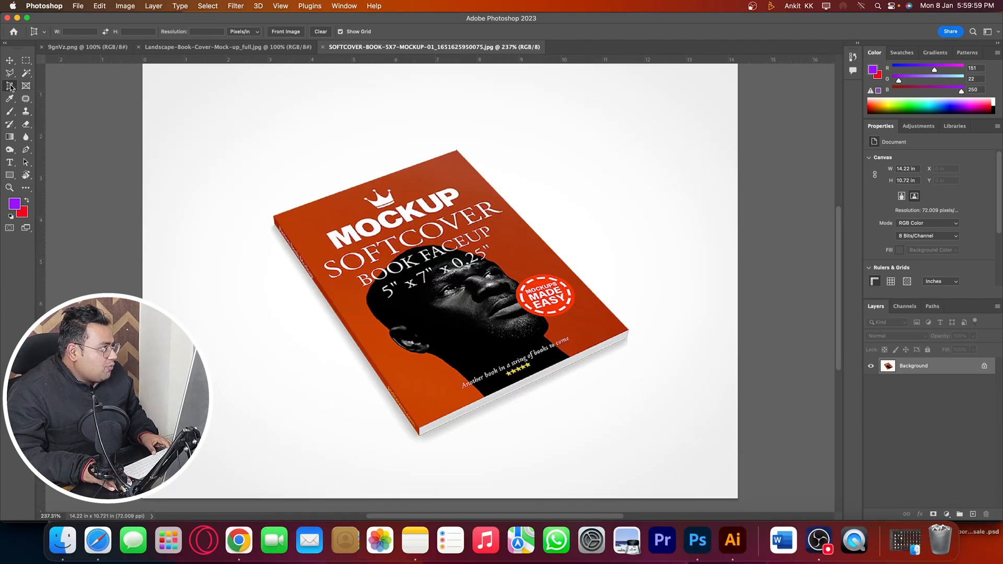
click(10, 86)
click(61, 94)
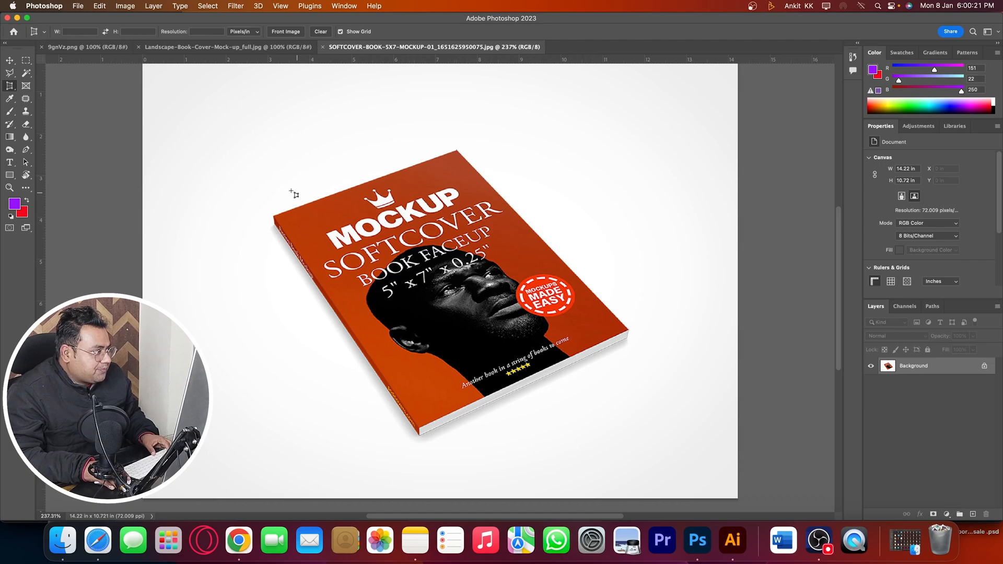
Step: Perspective-crop the softcover mockup to a flat front view by fitting the crop frame's four corners to the front cover's corners
drag(249, 158, 644, 407)
drag(644, 158, 458, 152)
drag(249, 158, 282, 217)
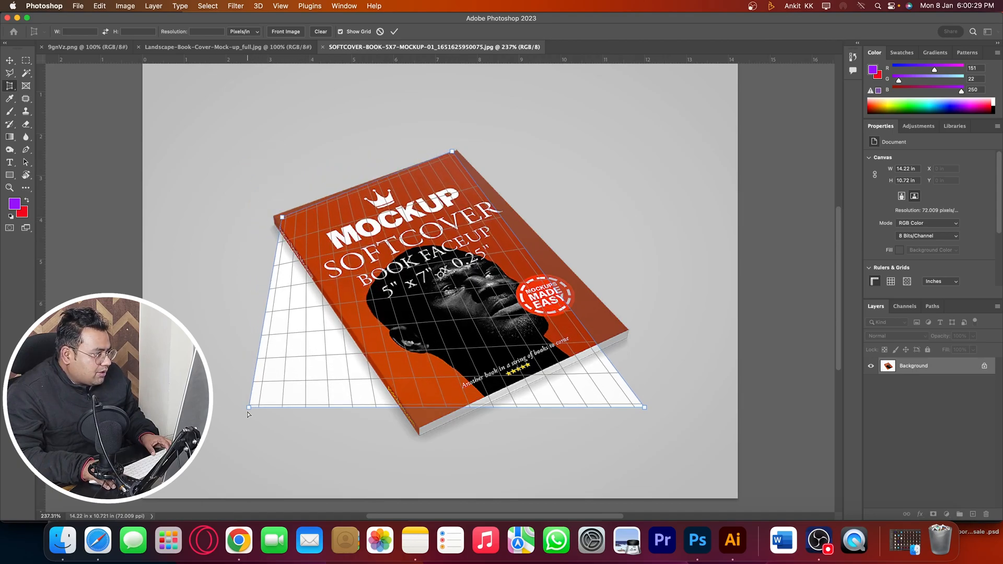
drag(249, 410, 422, 426)
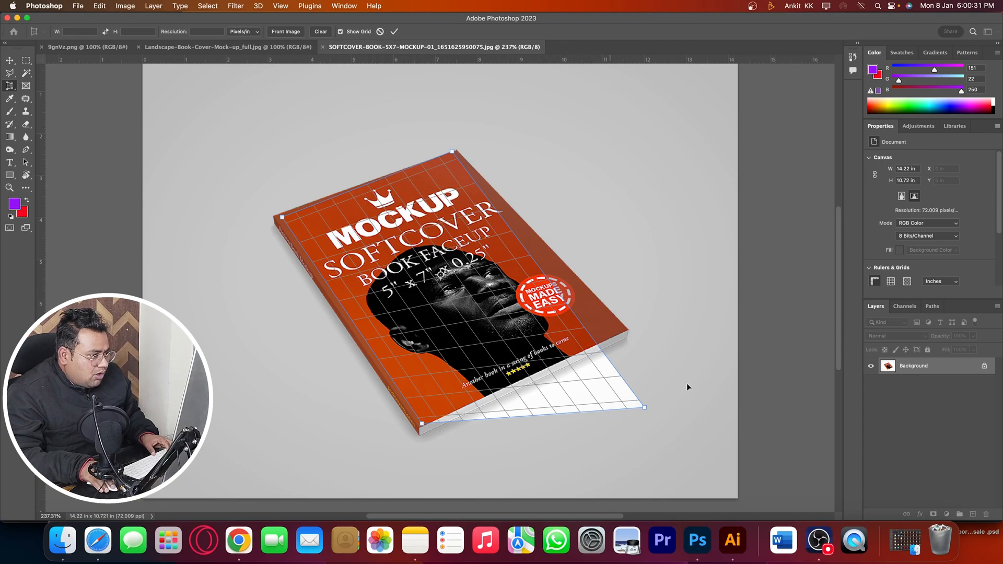
drag(646, 410, 628, 331)
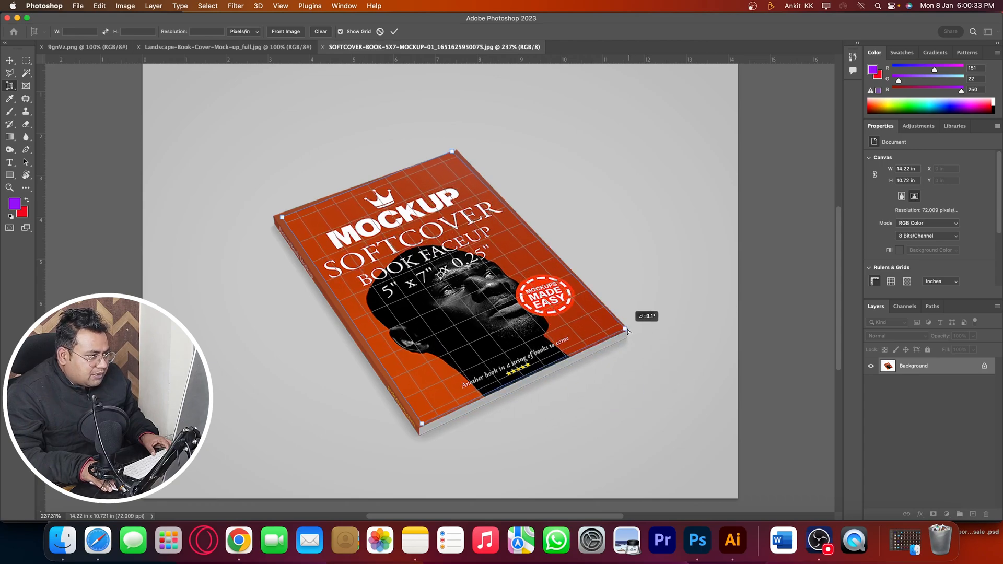
drag(452, 153, 456, 155)
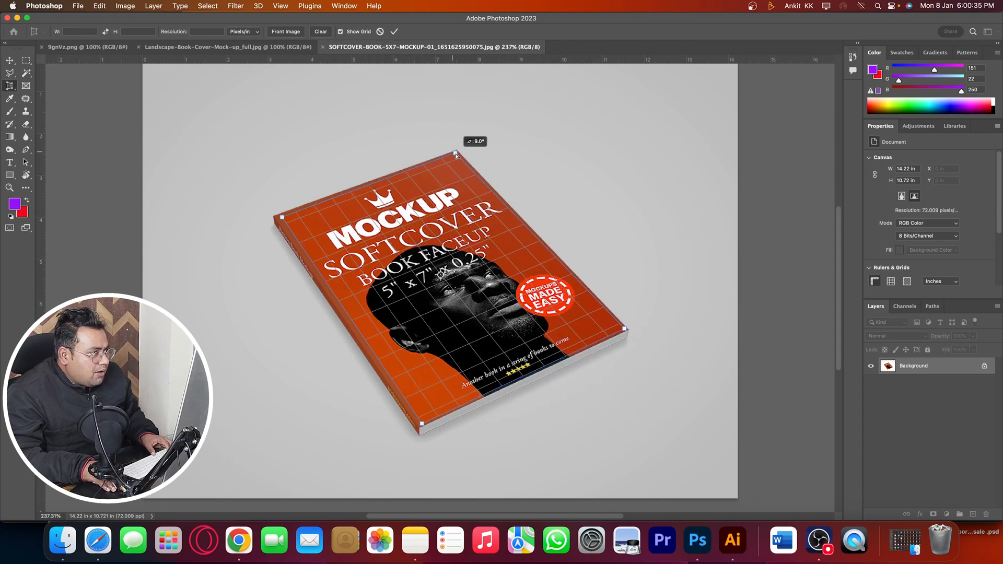
click(395, 33)
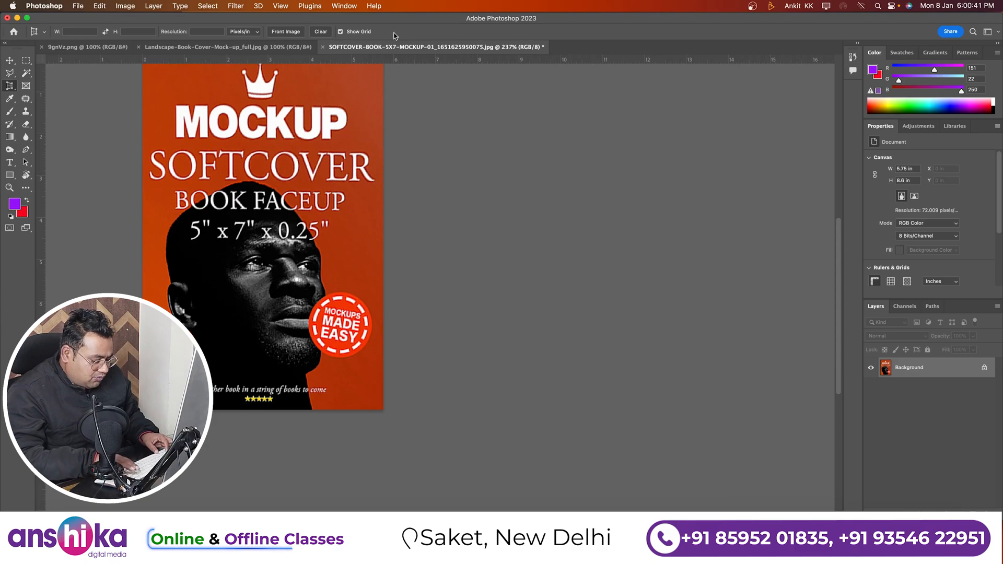
key(super+minus)
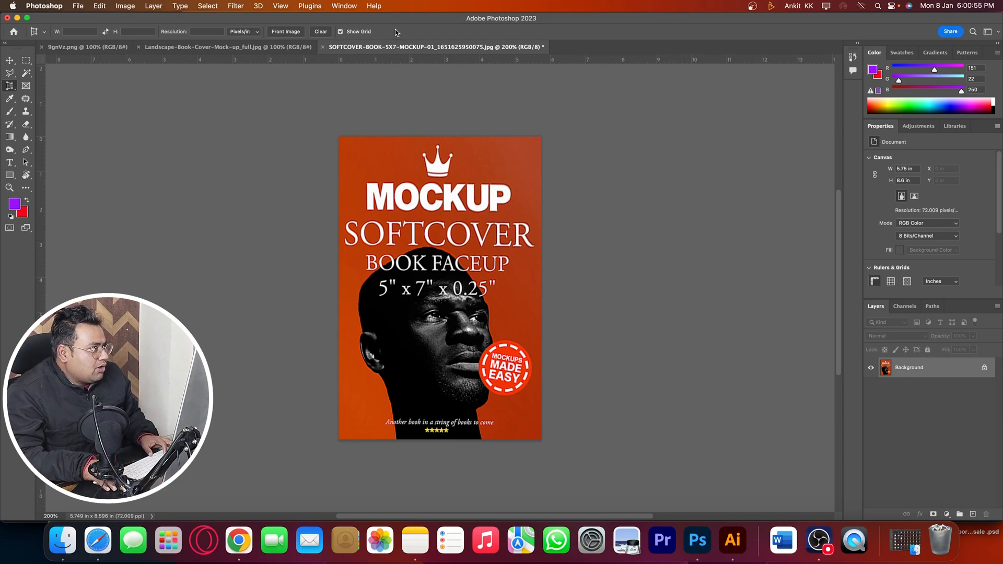
Step: Switch to the landscape book cover mockup and set the Perspective Crop size to 1080 × 1080 px at a resolution of 300
click(276, 48)
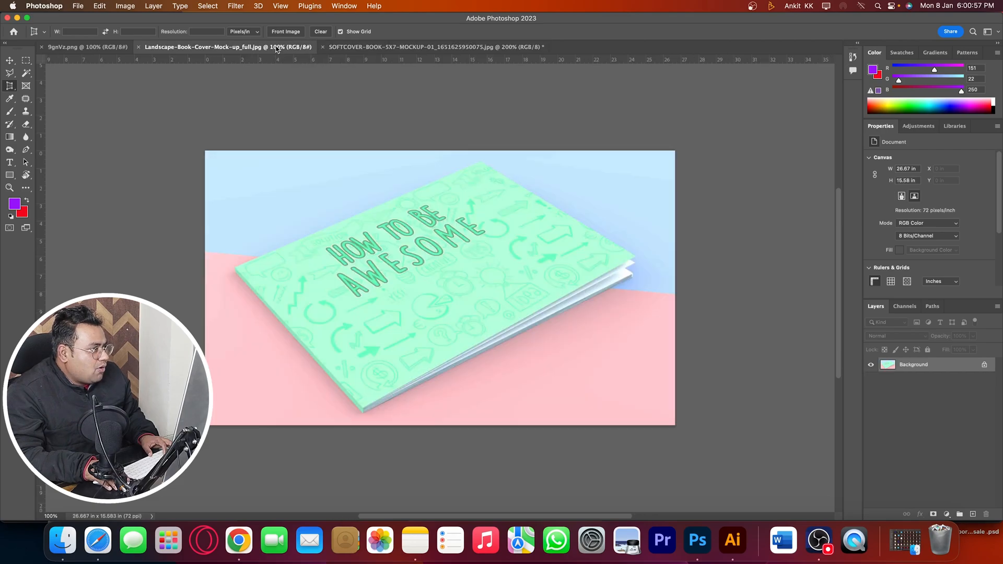
click(11, 87)
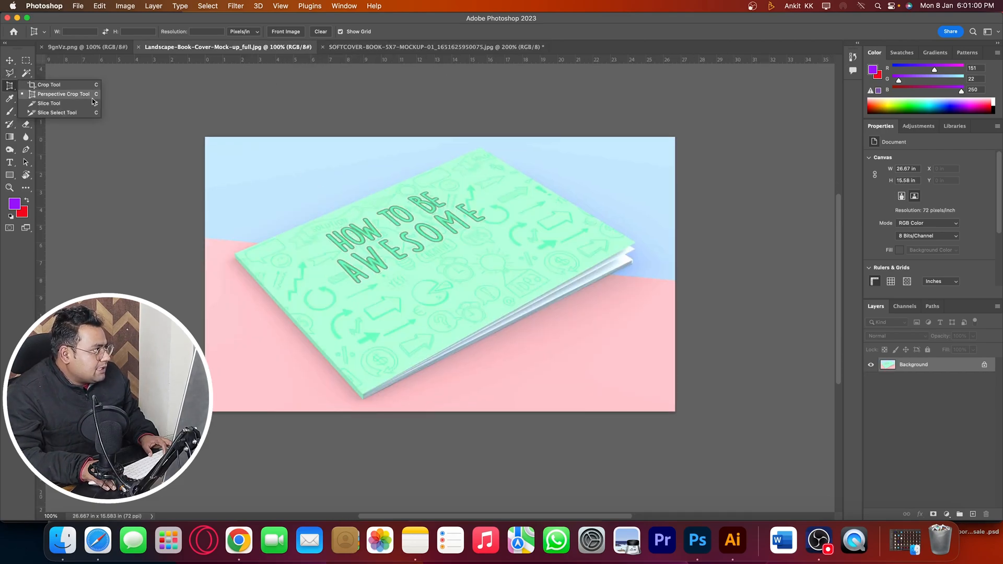
click(65, 95)
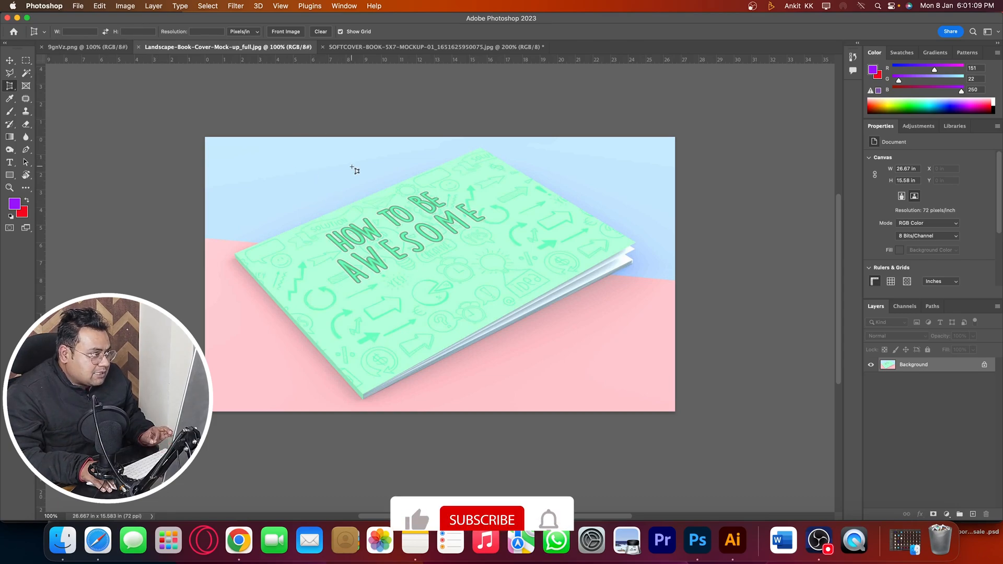
text(1080)
key(Tab)
text(1080)
key(Tab)
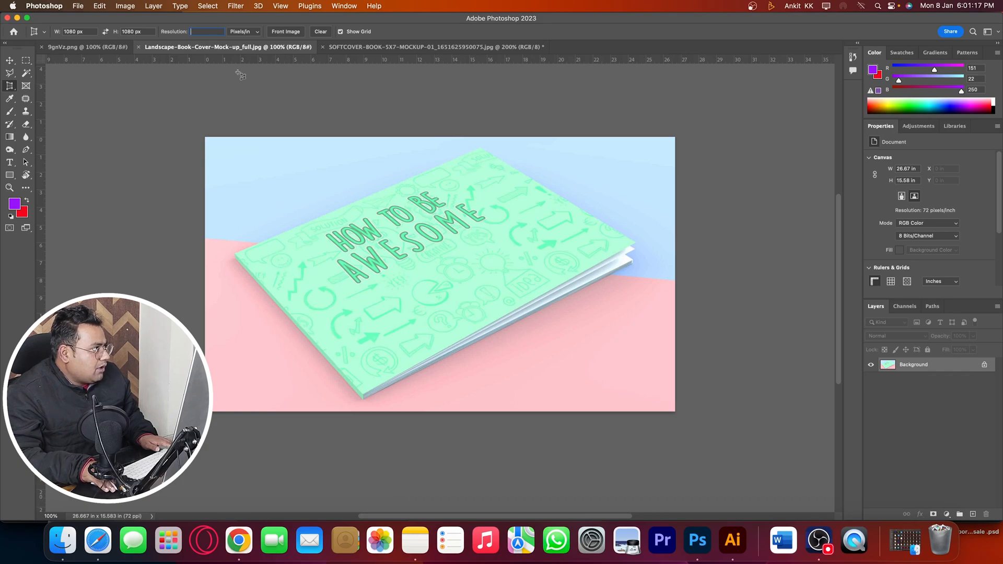
text(300)
key(Tab)
Step: Perspective-crop the landscape mockup by fitting the crop frame to the four corners of the green "How to be awesome" cover
drag(252, 238, 482, 152)
drag(613, 260, 632, 242)
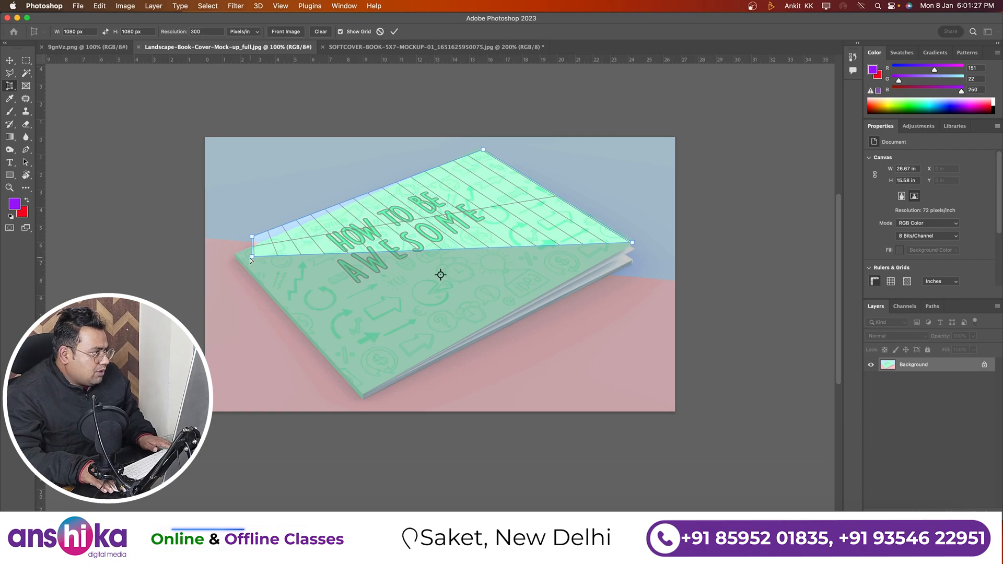
drag(252, 257, 365, 393)
drag(254, 236, 235, 254)
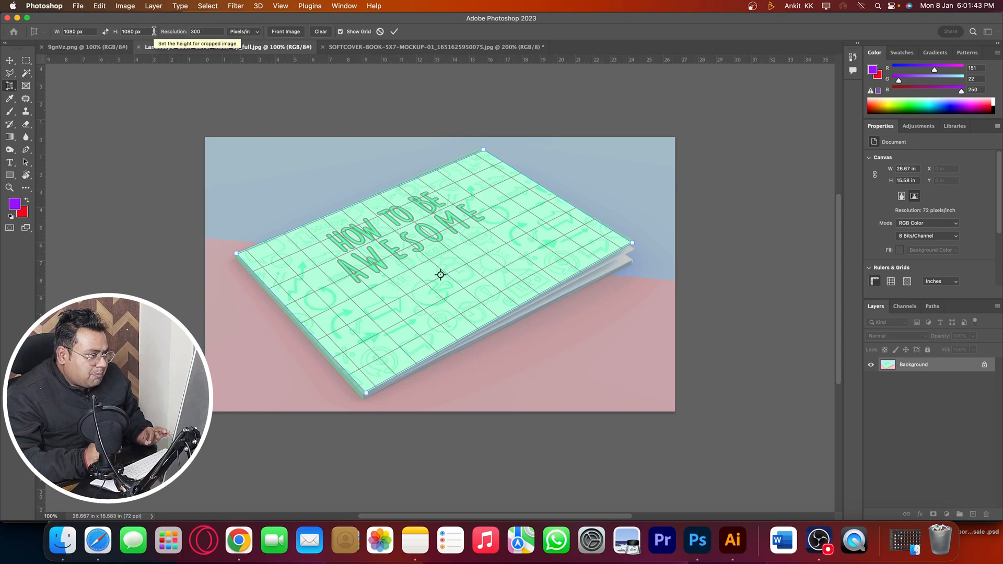
key(Return)
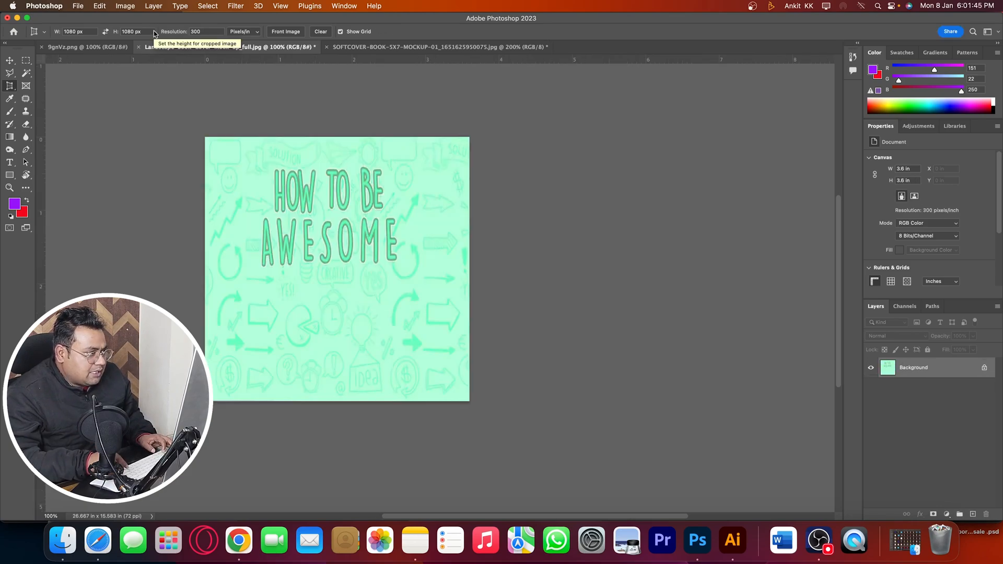
drag(224, 197, 411, 215)
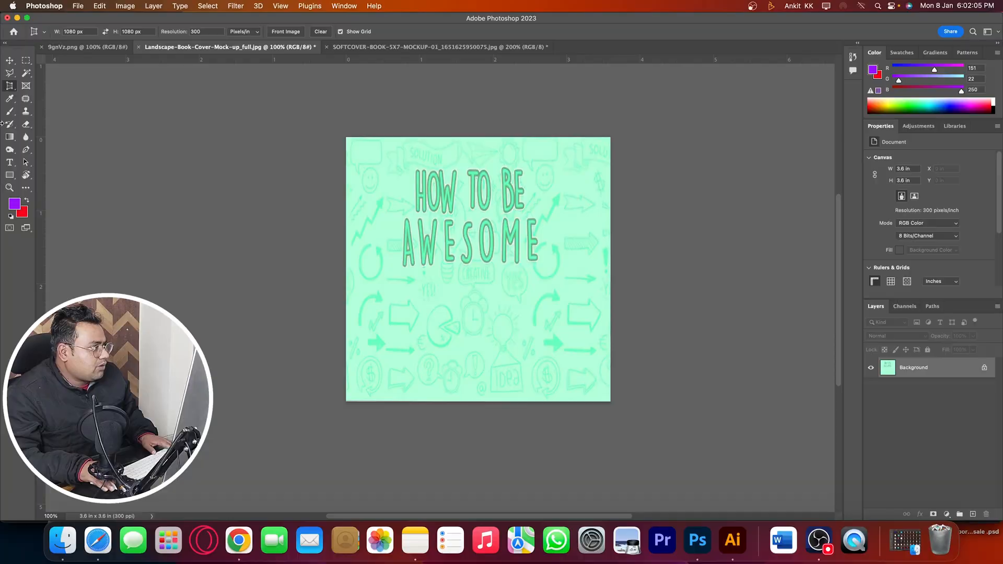
Step: Open the photo young-indian-student-holding-diary-file-in-hand-free-photo (1).jpeg from the Desktop folder
key(v)
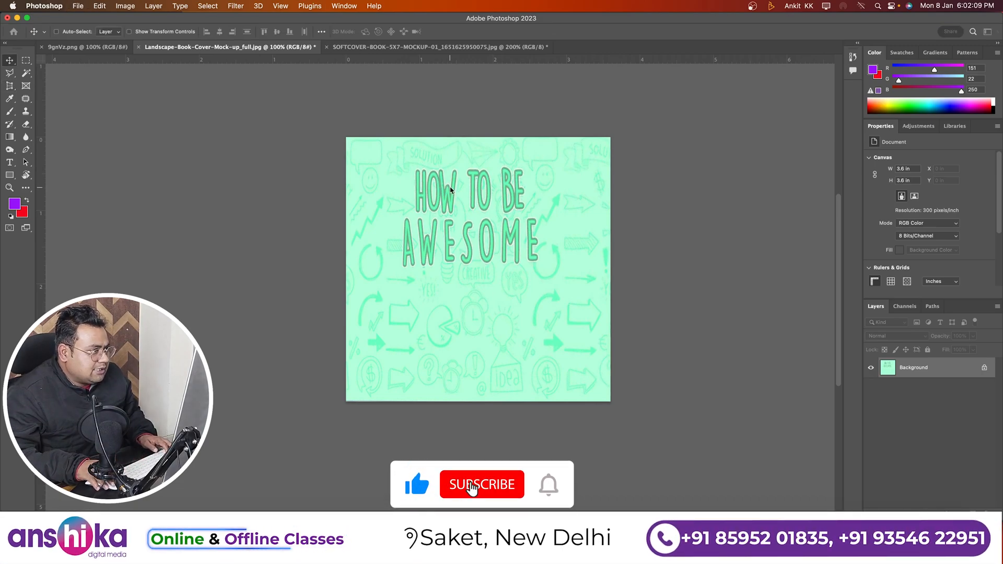
key(super+o)
click(264, 176)
scroll(535, 295, down, 2)
scroll(535, 295, down, 15)
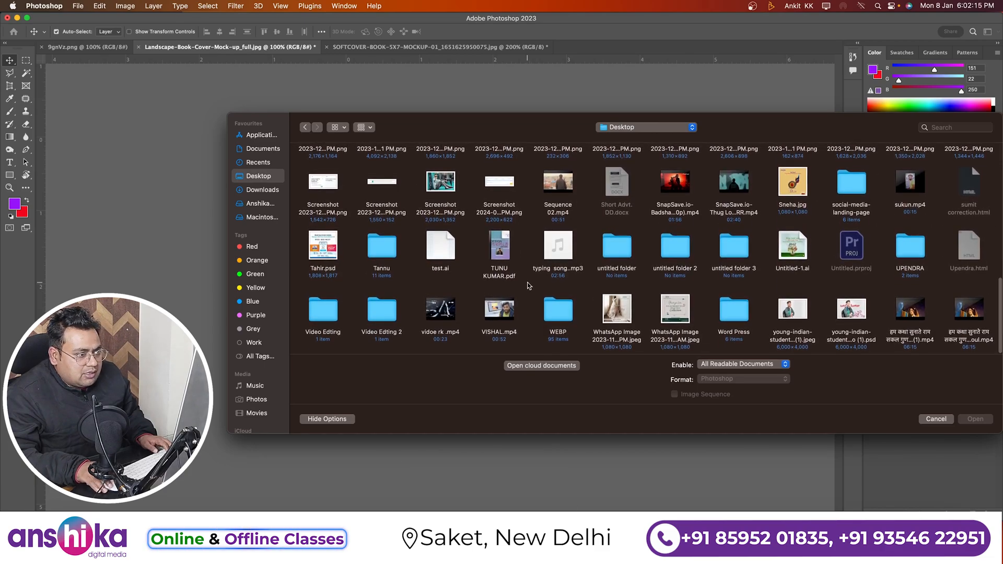
double_click(793, 310)
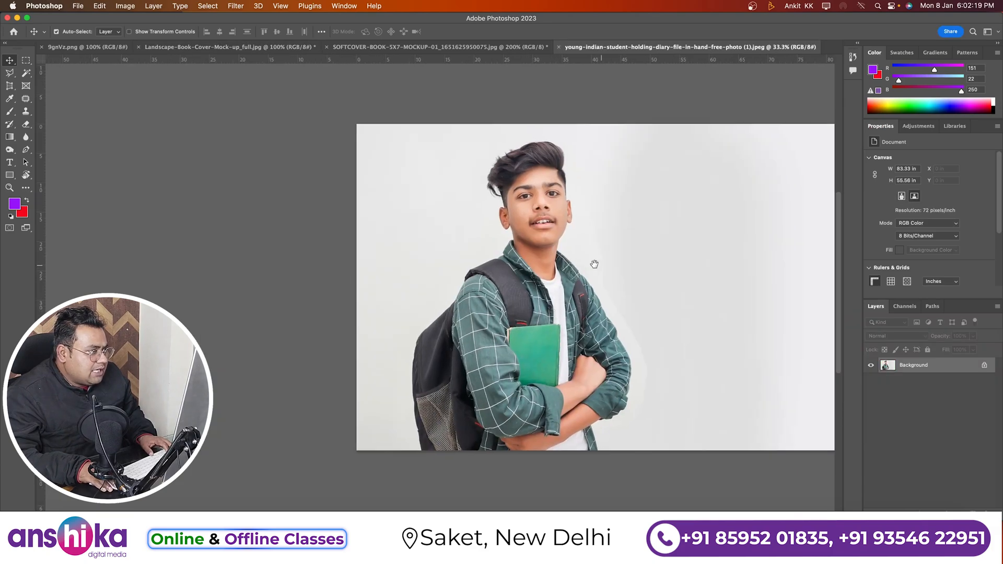
Step: Perspective-crop the student photo with a trapezoid frame, narrow above the hair and wide at the folded arms, to give him an oversized head
click(10, 86)
drag(407, 133, 617, 422)
drag(410, 136, 488, 138)
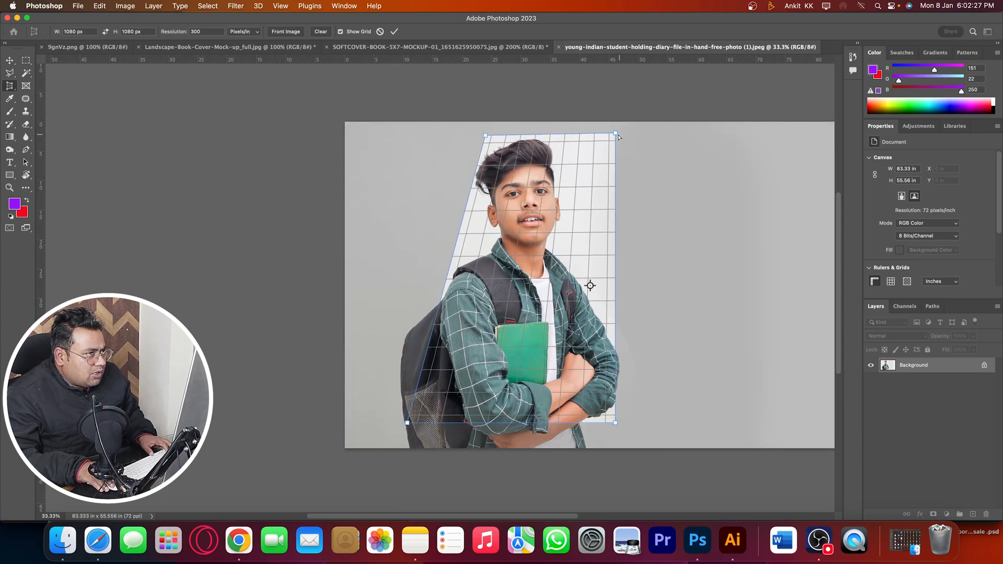
drag(616, 134, 554, 134)
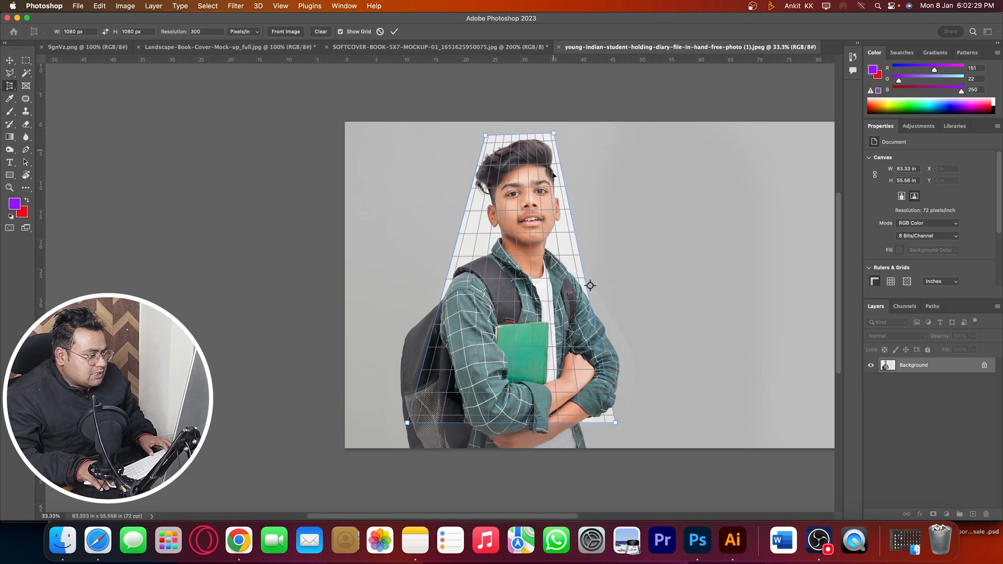
drag(618, 426, 659, 427)
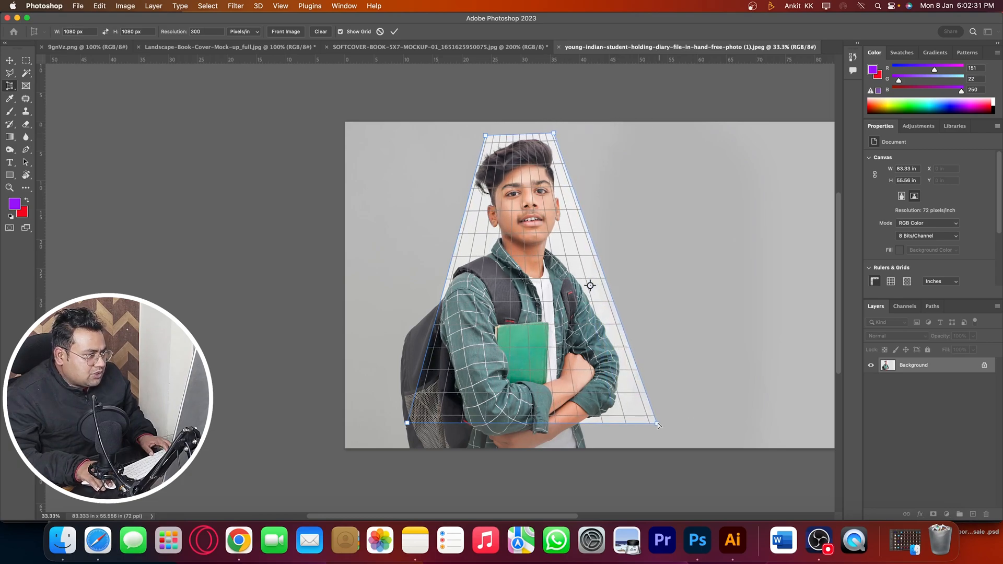
drag(408, 428, 365, 427)
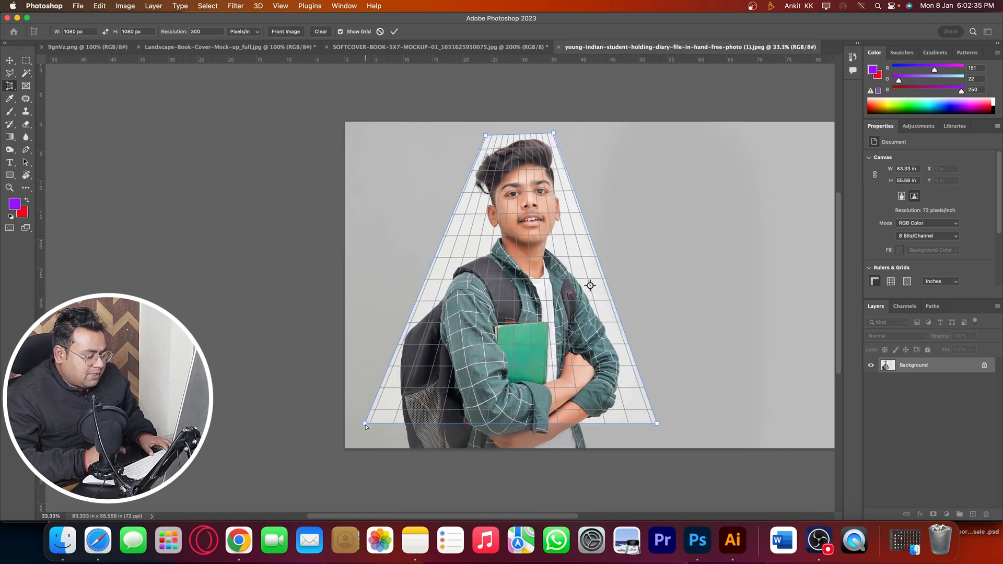
key(Return)
key(z)
click(377, 179)
click(378, 180)
click(396, 164)
drag(396, 163, 503, 253)
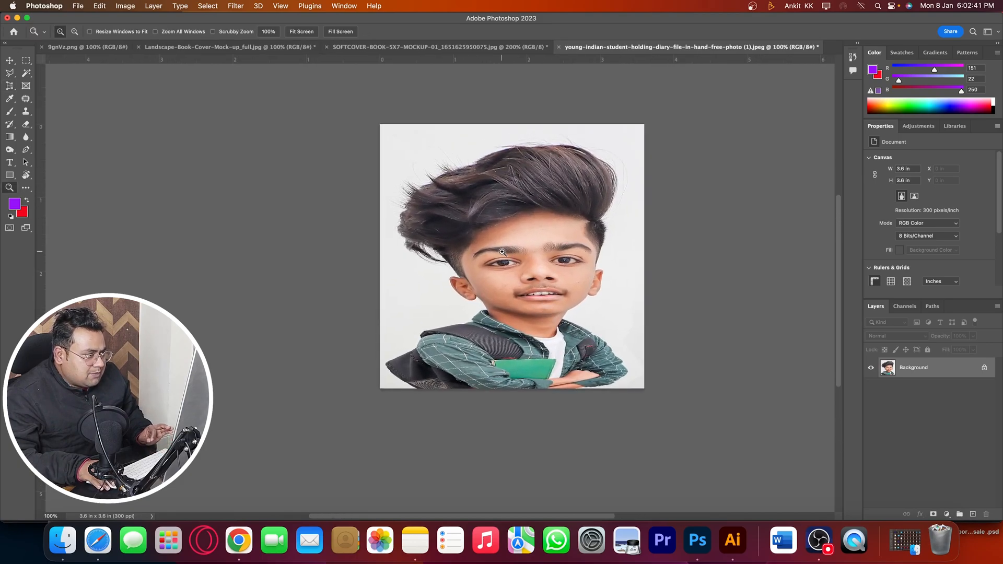
key(v)
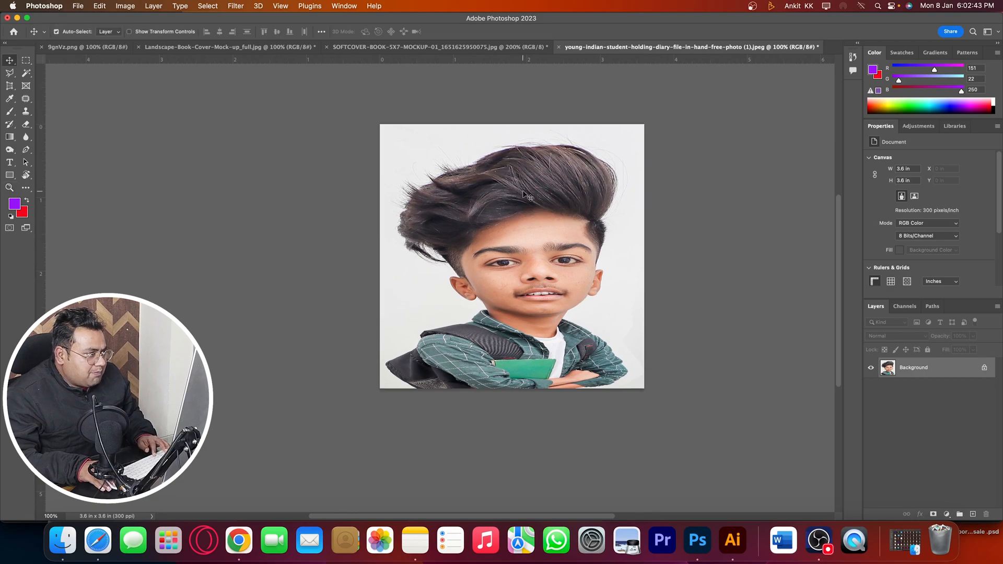
Step: Apply another Perspective Crop over the student's face, using a frame that is narrow at the hair and wide at the shoulders
click(9, 85)
drag(436, 182, 573, 355)
drag(437, 182, 551, 181)
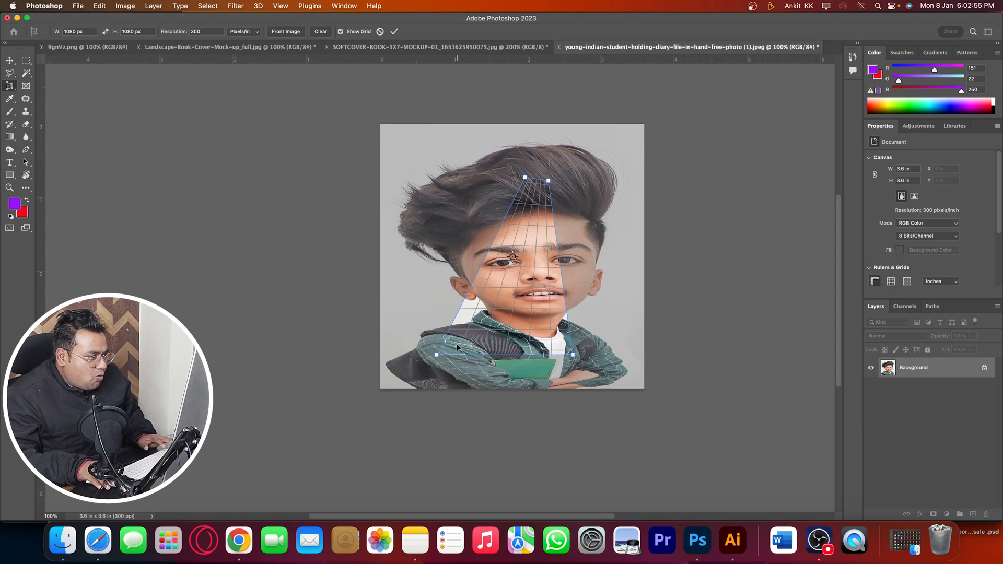
key(Return)
key(v)
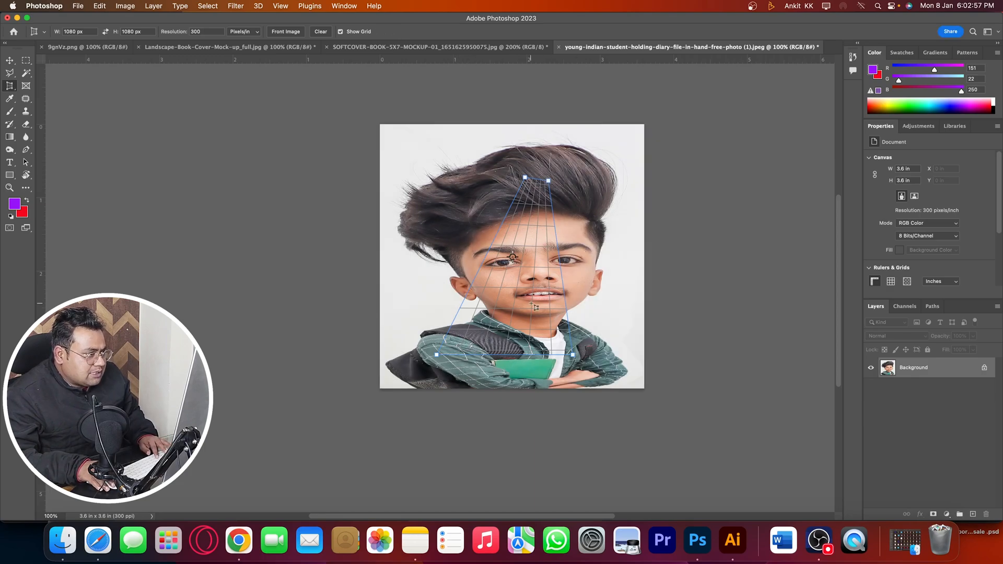